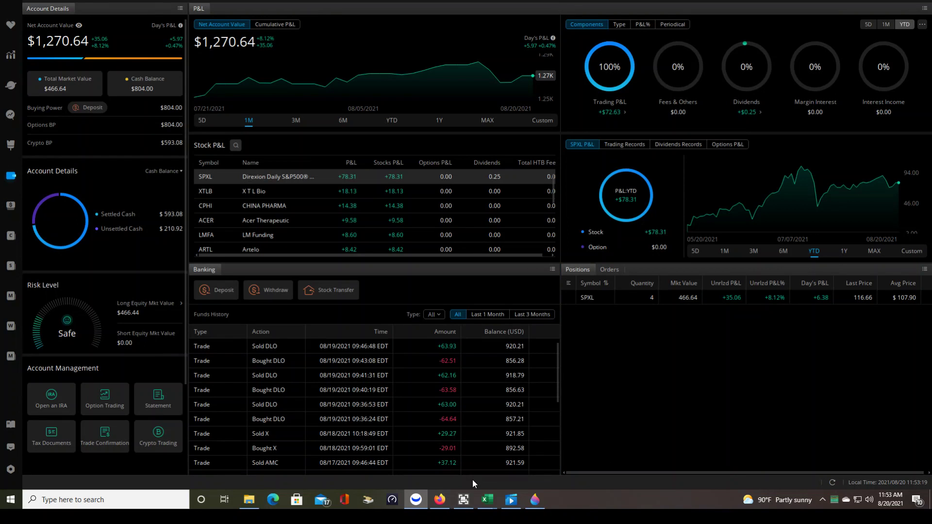
Switch to the Excel trading log and read the notes in column FS, ending on cell FS69 about the DLO trades
{"action": "mouse_move", "coordinate": [491, 499]}
{"action": "left_click", "coordinate": [548, 417]}
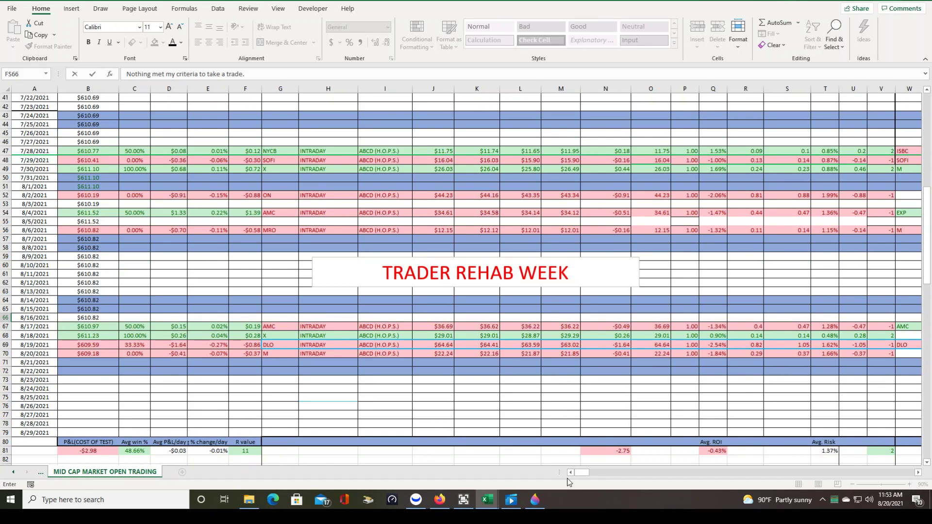
{"action": "scroll", "coordinate": [589, 474], "scroll_direction": "right", "scroll_amount": 1}
{"action": "left_click_drag", "start_coordinate": [779, 473], "coordinate": [912, 479]}
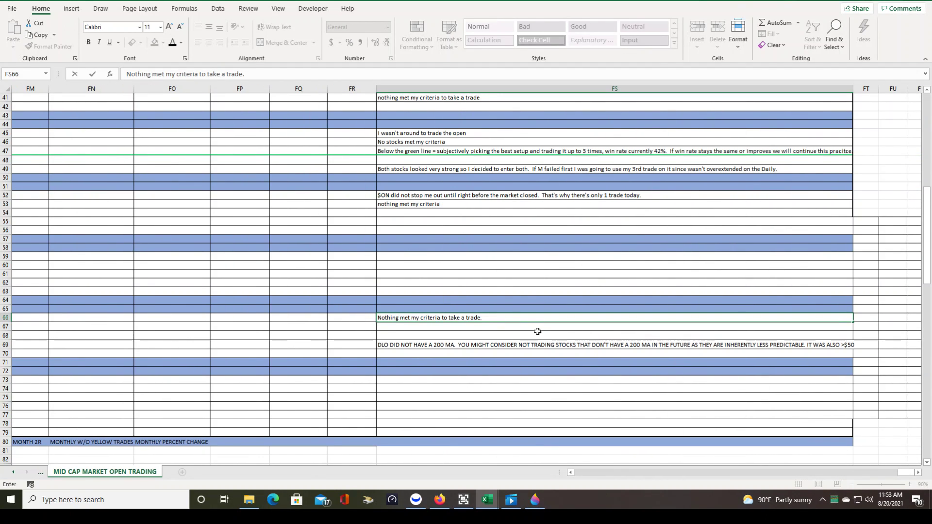
{"action": "double_click", "coordinate": [516, 319]}
{"action": "left_click", "coordinate": [429, 346]}
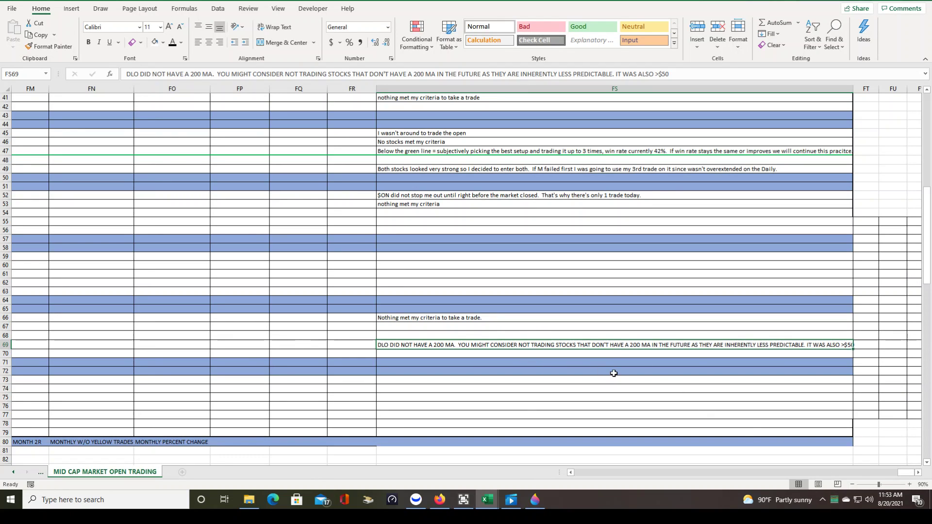
Review the trades logged for 8/17/2021 to 8/20/2021 across the Trade 1 to Trade 3 columns
{"action": "left_click", "coordinate": [869, 472]}
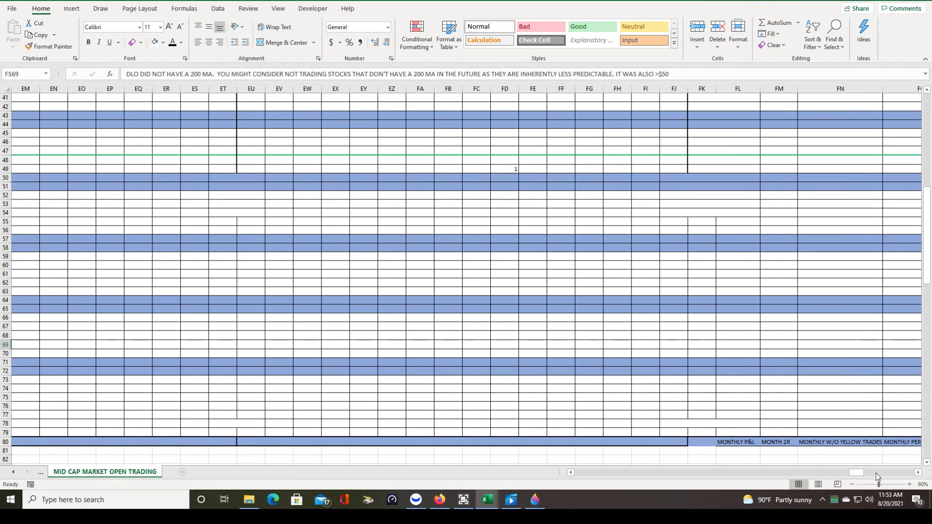
{"action": "left_click_drag", "start_coordinate": [852, 471], "coordinate": [573, 475]}
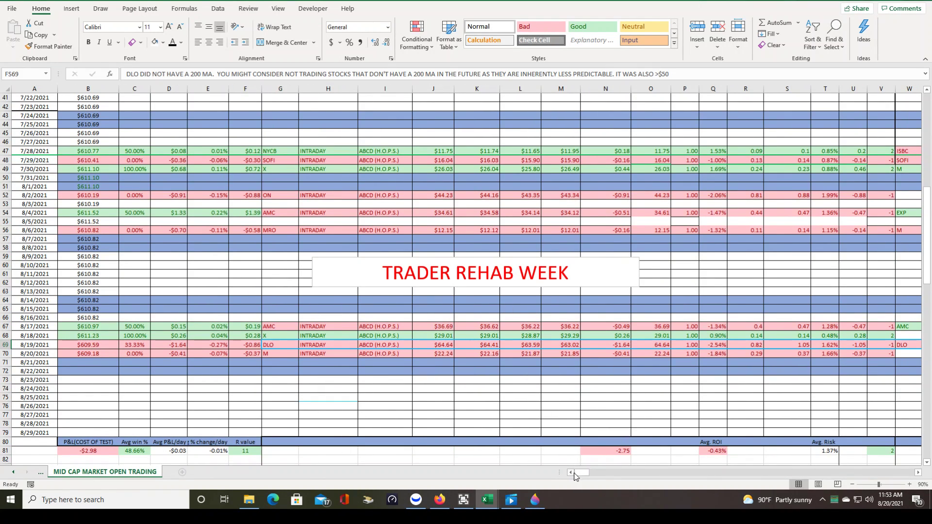
{"action": "mouse_move", "coordinate": [580, 474]}
{"action": "left_mouse_down"}
{"action": "mouse_move", "coordinate": [649, 472]}
{"action": "mouse_move", "coordinate": [580, 470]}
{"action": "left_mouse_up"}
{"action": "left_click_drag", "start_coordinate": [584, 473], "coordinate": [655, 478]}
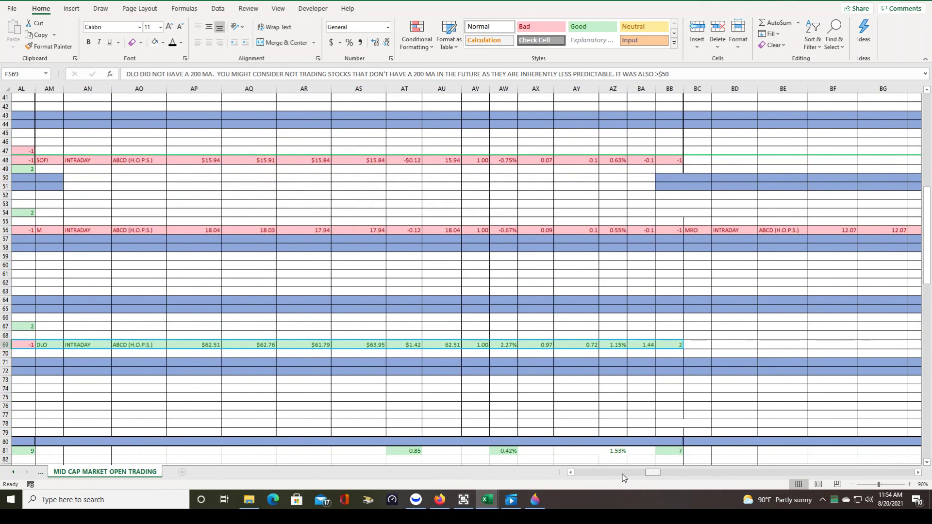
{"action": "left_click", "coordinate": [597, 476]}
{"action": "left_click_drag", "start_coordinate": [589, 473], "coordinate": [556, 475]}
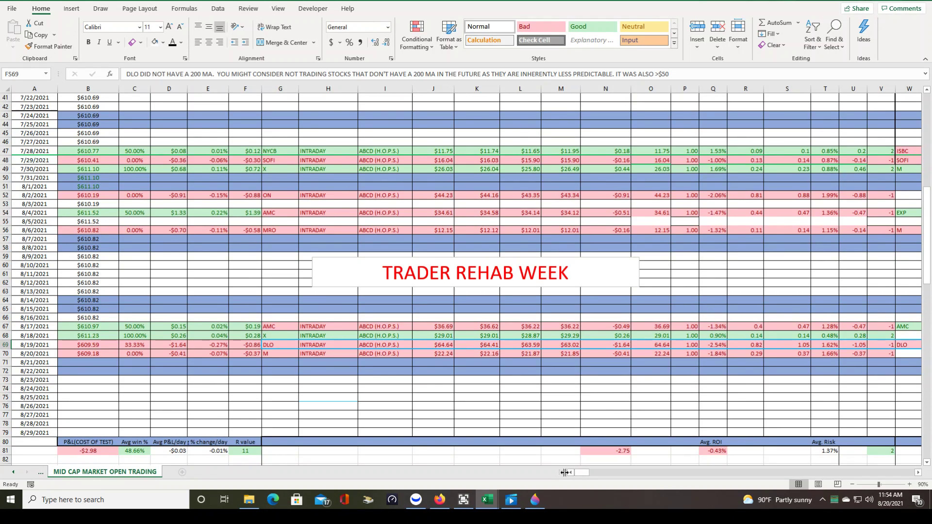
{"action": "mouse_move", "coordinate": [582, 474]}
{"action": "left_mouse_down"}
{"action": "mouse_move", "coordinate": [618, 475]}
{"action": "mouse_move", "coordinate": [589, 476]}
{"action": "left_mouse_up"}
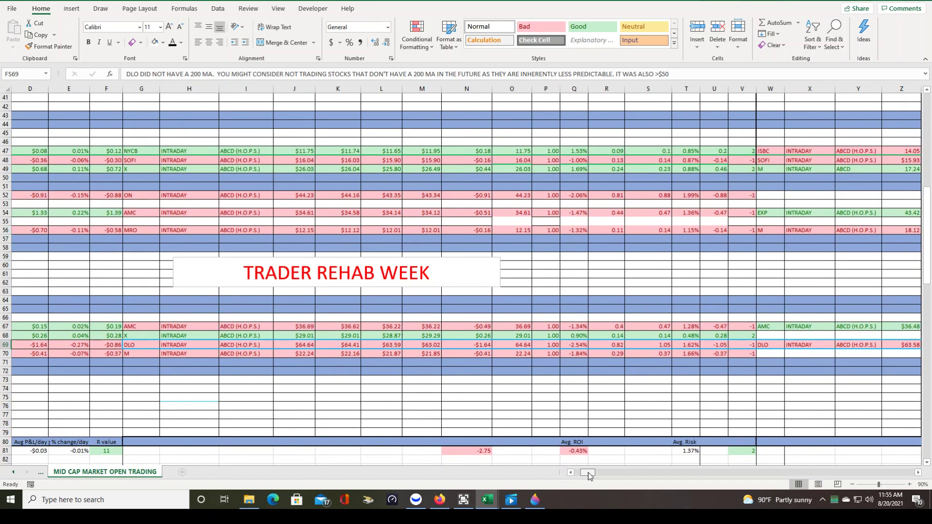
{"action": "left_click_drag", "start_coordinate": [590, 476], "coordinate": [583, 477]}
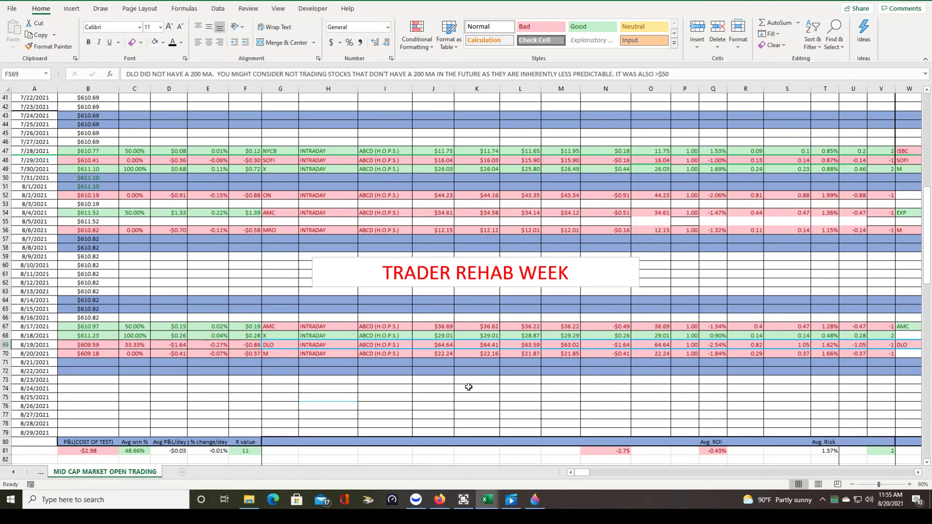
Examine the totals row and the win rate tables beneath the daily trade log
{"action": "scroll", "coordinate": [410, 374], "scroll_direction": "down", "scroll_amount": 1}
{"action": "scroll", "coordinate": [410, 374], "scroll_direction": "up", "scroll_amount": 1}
{"action": "scroll", "coordinate": [930, 265], "scroll_direction": "down", "scroll_amount": 2}
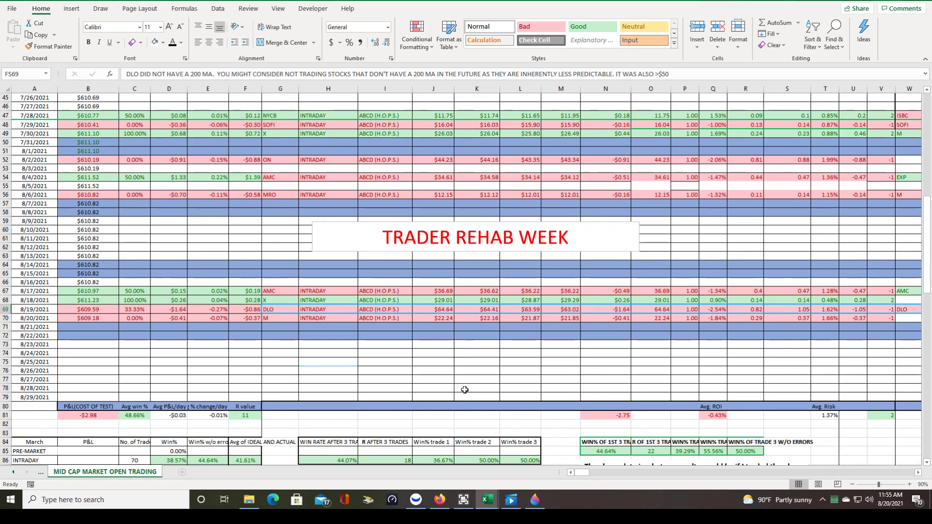
{"action": "mouse_move", "coordinate": [580, 473]}
{"action": "left_mouse_down"}
{"action": "mouse_move", "coordinate": [645, 472]}
{"action": "mouse_move", "coordinate": [580, 473]}
{"action": "left_mouse_up"}
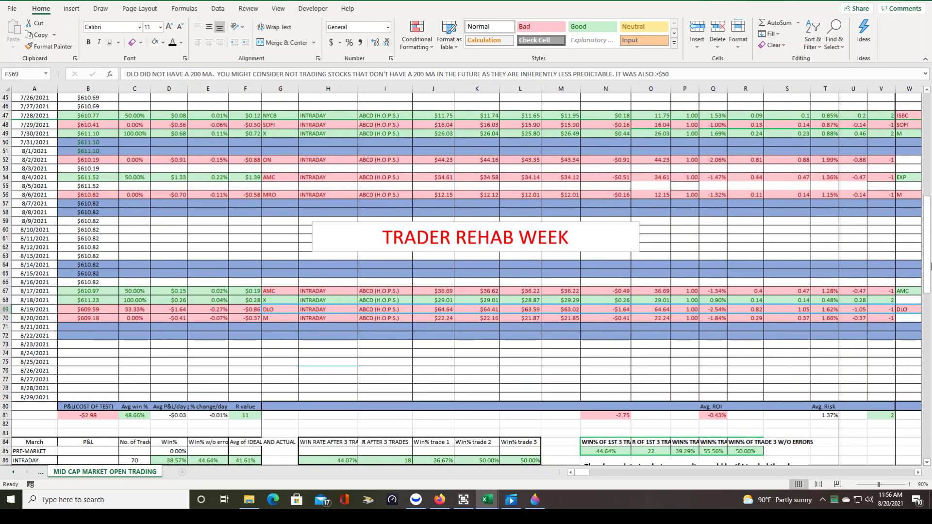
{"action": "left_click_drag", "start_coordinate": [929, 266], "coordinate": [930, 287]}
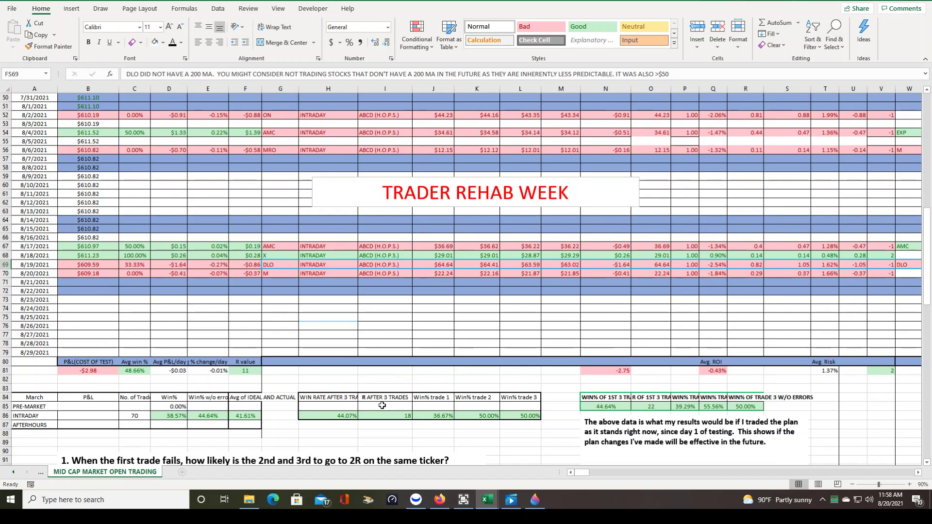
Check the Trade 4 and Trade 5 columns for days with more than three trades, from June through August
{"action": "scroll", "coordinate": [597, 472], "scroll_direction": "up", "scroll_amount": 16}
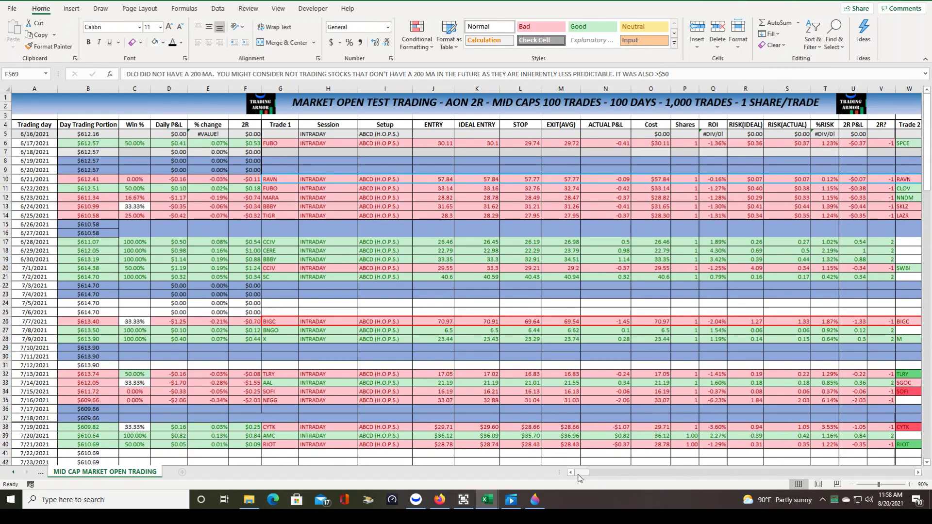
{"action": "left_click_drag", "start_coordinate": [582, 473], "coordinate": [675, 475]}
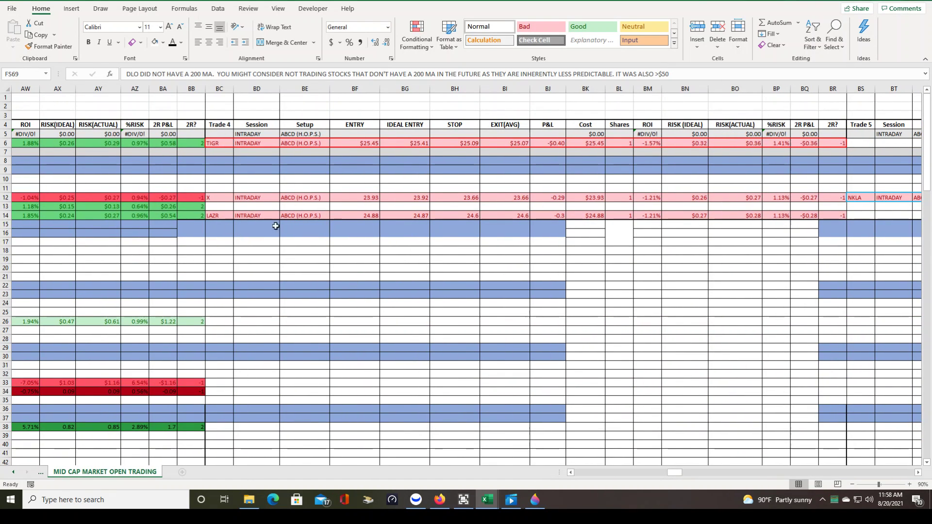
{"action": "left_click_drag", "start_coordinate": [677, 475], "coordinate": [577, 473]}
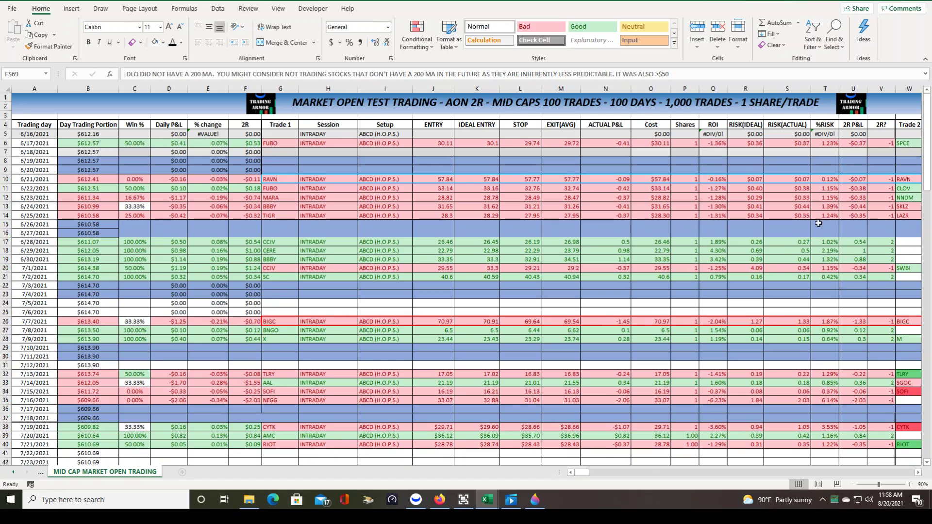
{"action": "left_click_drag", "start_coordinate": [581, 472], "coordinate": [684, 473]}
{"action": "scroll", "coordinate": [651, 375], "scroll_direction": "down", "scroll_amount": 10}
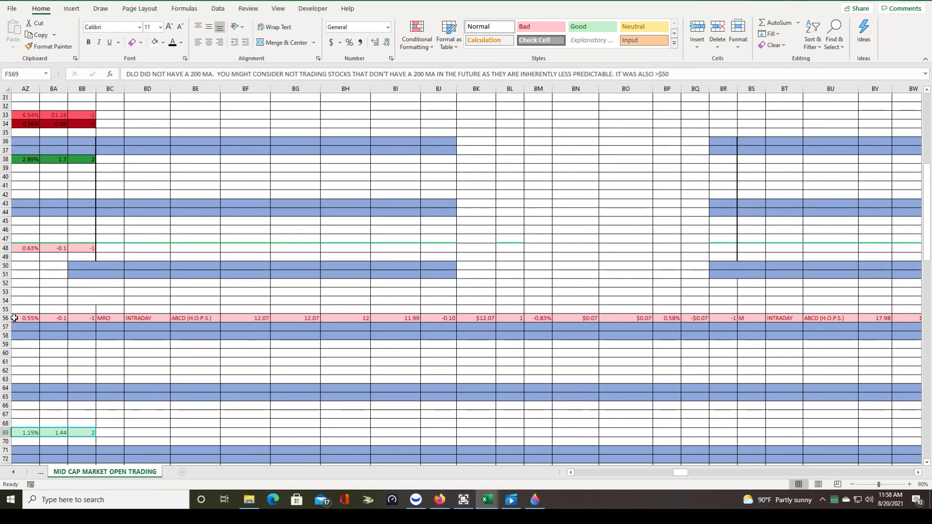
{"action": "left_click_drag", "start_coordinate": [692, 472], "coordinate": [518, 466]}
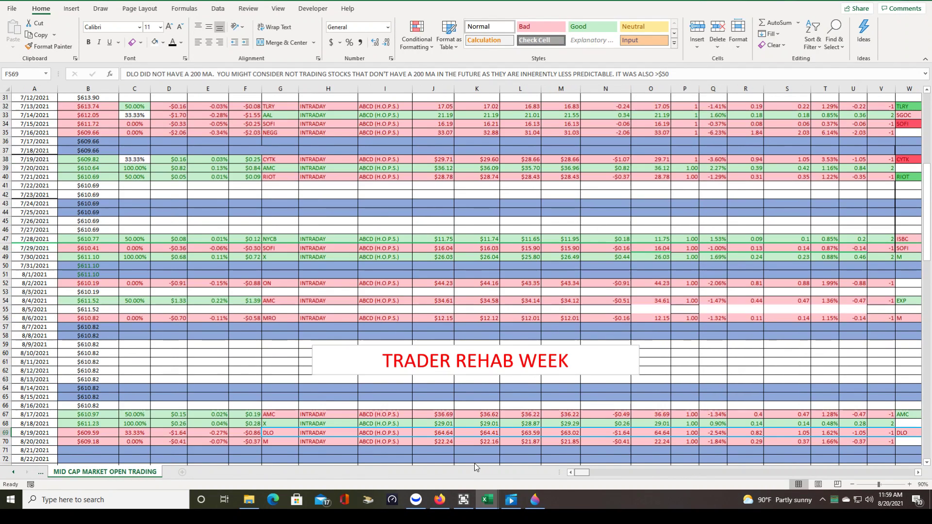
Review the daily win rates and profit and loss from 6/16/2021 through 8/20/2021
{"action": "scroll", "coordinate": [781, 390], "scroll_direction": "up", "scroll_amount": 10}
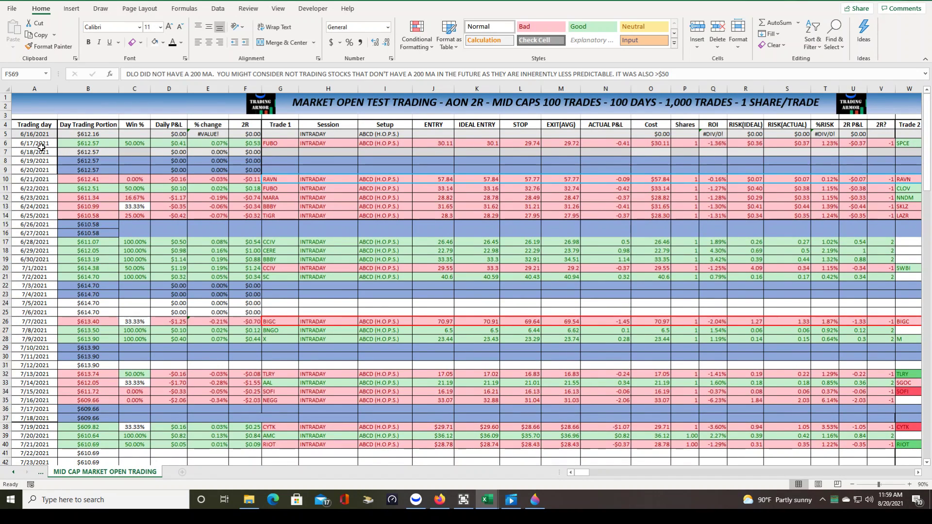
{"action": "scroll", "coordinate": [48, 206], "scroll_direction": "down", "scroll_amount": 3}
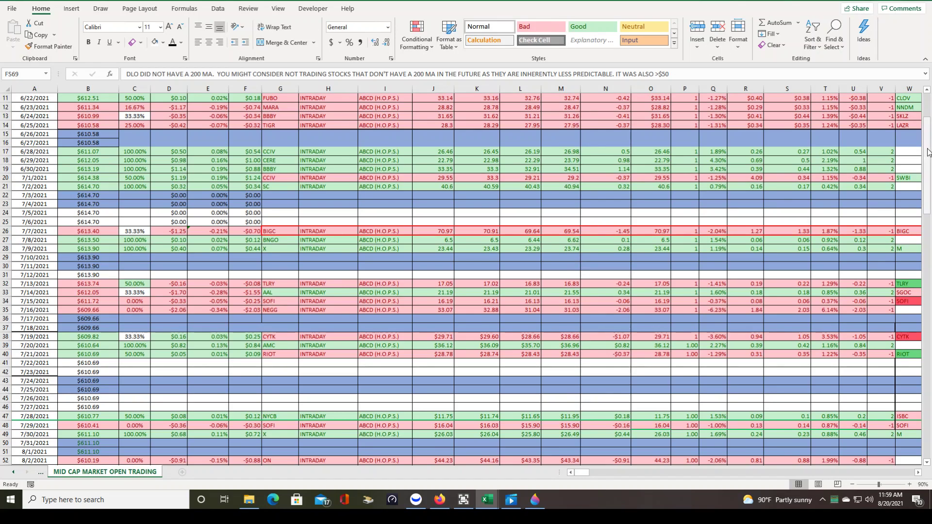
{"action": "left_click_drag", "start_coordinate": [927, 181], "coordinate": [928, 234]}
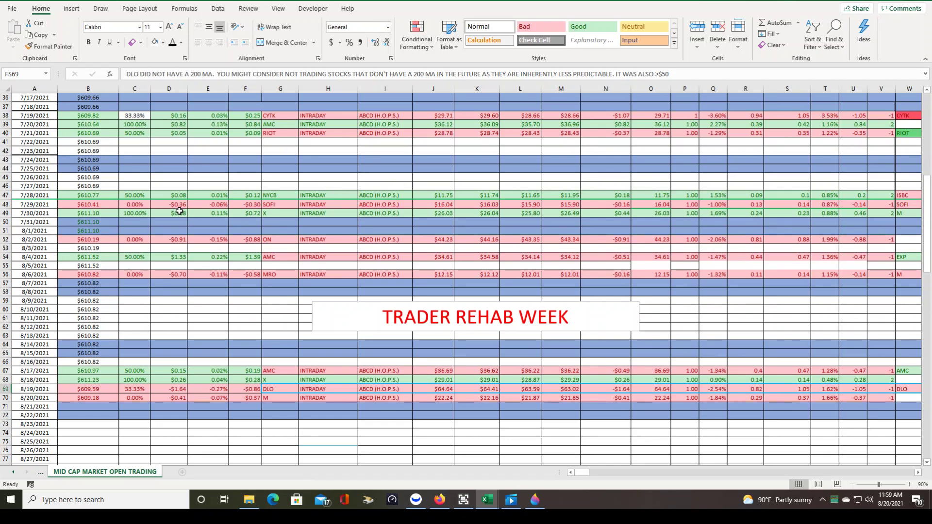
Examine the win rate and R statistics for the first three trades, with the note explaining the revised plan's results
{"action": "scroll", "coordinate": [555, 188], "scroll_direction": "down", "scroll_amount": 7}
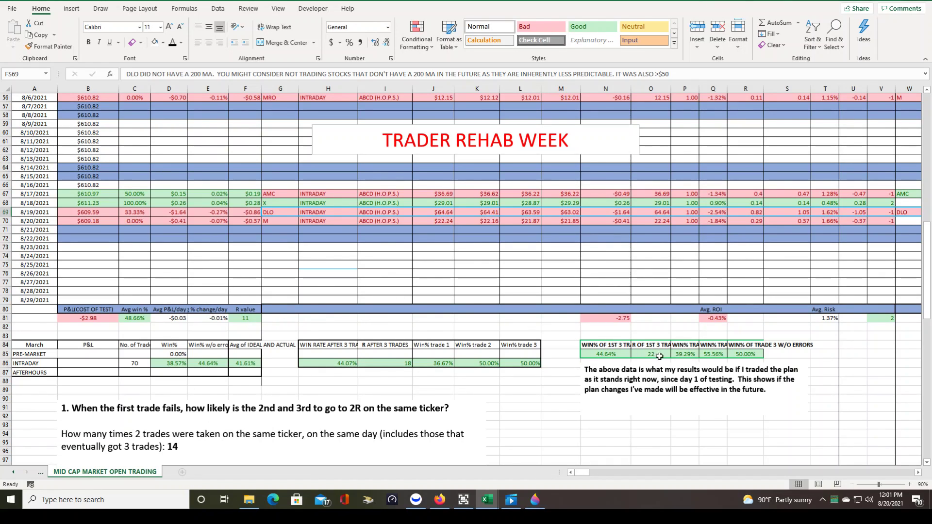
{"action": "left_click_drag", "start_coordinate": [582, 474], "coordinate": [588, 474]}
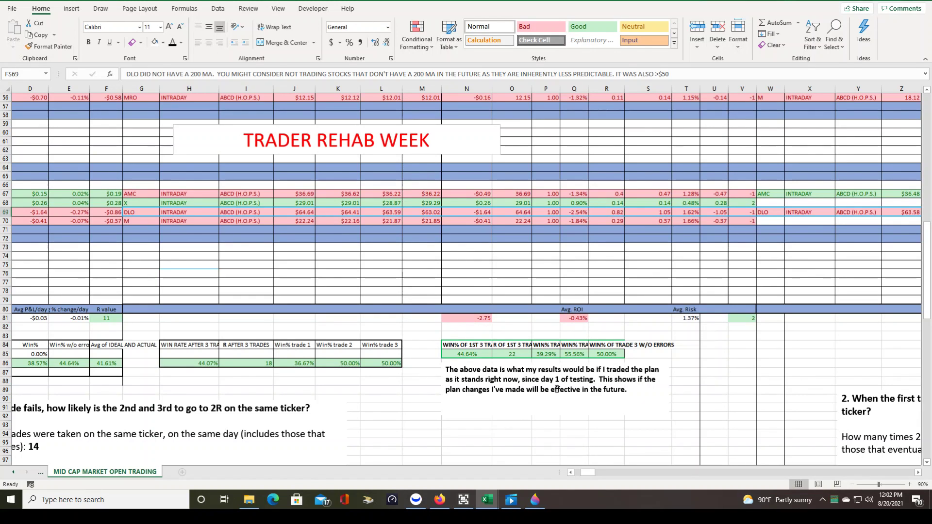
{"action": "mouse_move", "coordinate": [590, 473]}
{"action": "left_mouse_down"}
{"action": "mouse_move", "coordinate": [658, 474]}
{"action": "mouse_move", "coordinate": [576, 472]}
{"action": "left_mouse_up"}
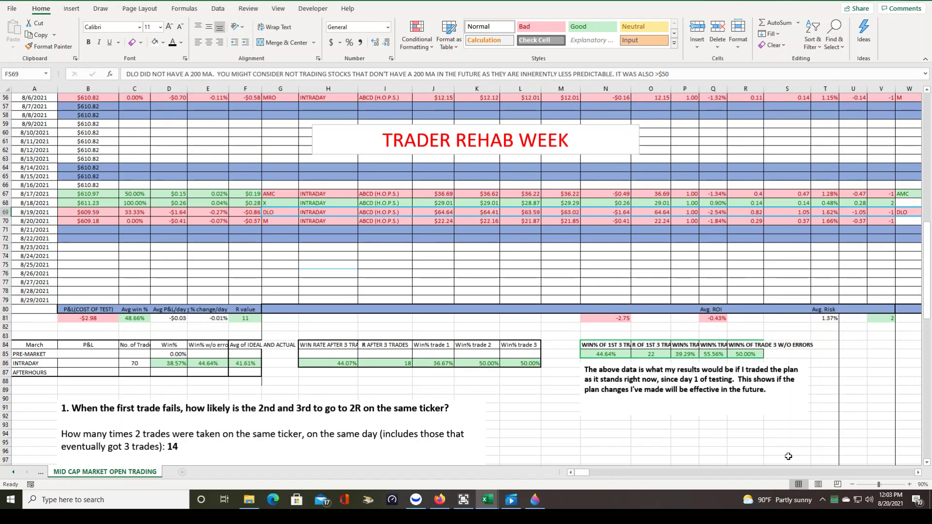
Read the analysis of how often the second and third trades on the same ticker reach 2R
{"action": "scroll", "coordinate": [728, 452], "scroll_direction": "down", "scroll_amount": 10}
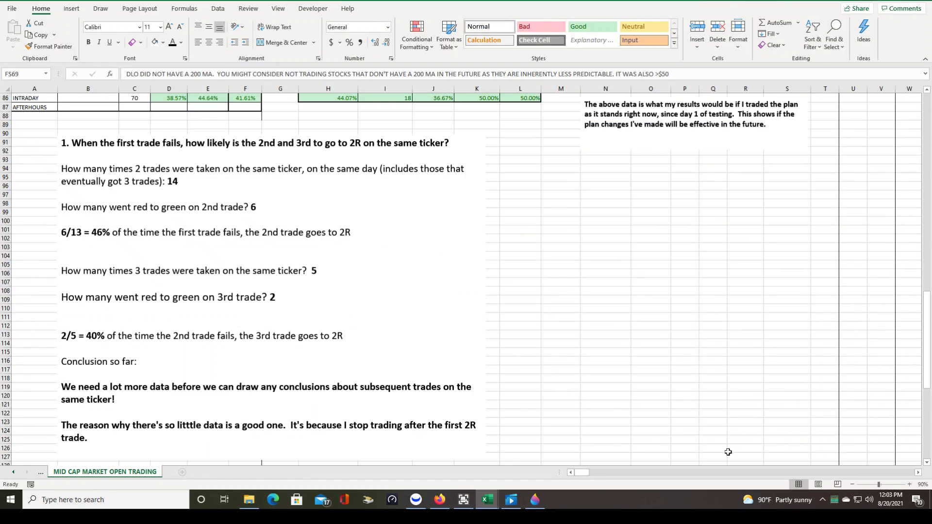
{"action": "scroll", "coordinate": [532, 362], "scroll_direction": "down", "scroll_amount": 3}
{"action": "scroll", "coordinate": [532, 362], "scroll_direction": "up", "scroll_amount": 3}
{"action": "scroll", "coordinate": [630, 367], "scroll_direction": "up", "scroll_amount": 7}
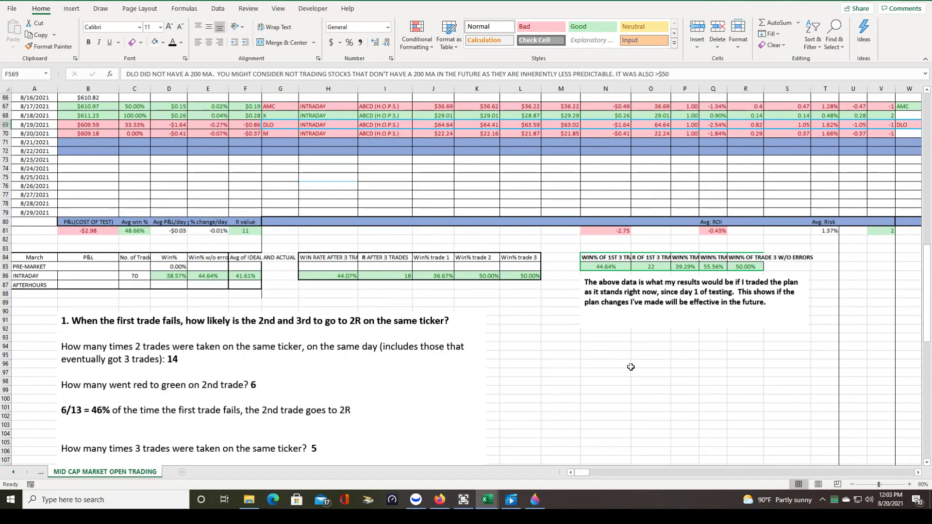
Compare the full trade log from its first entries with the summary statistics beneath it
{"action": "scroll", "coordinate": [630, 367], "scroll_direction": "up", "scroll_amount": 20}
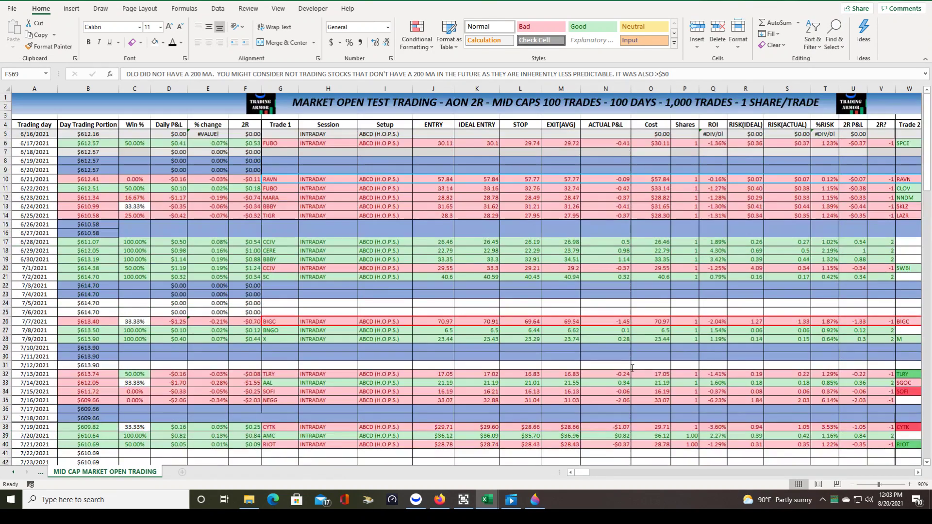
{"action": "scroll", "coordinate": [632, 367], "scroll_direction": "down", "scroll_amount": 17}
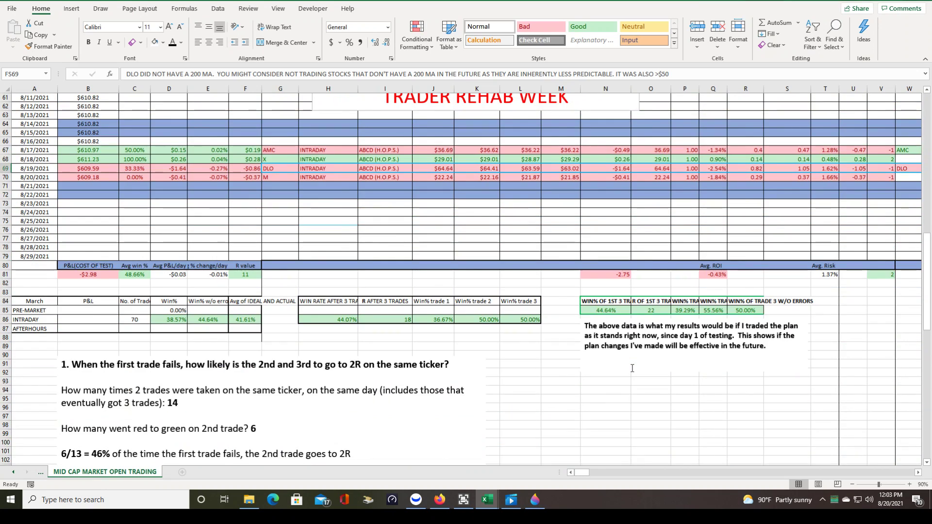
{"action": "scroll", "coordinate": [632, 368], "scroll_direction": "up", "scroll_amount": 3}
{"action": "scroll", "coordinate": [631, 368], "scroll_direction": "up", "scroll_amount": 10}
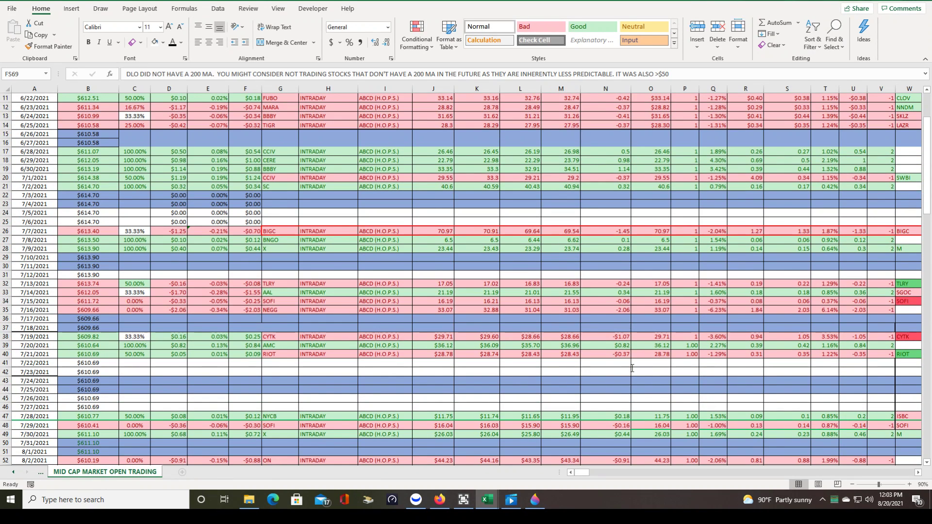
{"action": "scroll", "coordinate": [631, 367], "scroll_direction": "up", "scroll_amount": 3}
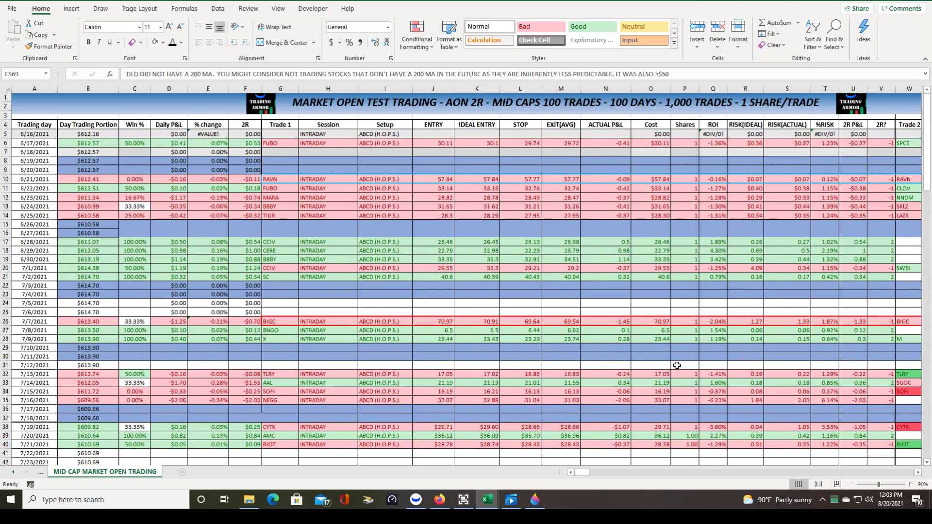
{"action": "scroll", "coordinate": [675, 367], "scroll_direction": "down", "scroll_amount": 10}
{"action": "scroll", "coordinate": [677, 365], "scroll_direction": "down", "scroll_amount": 7}
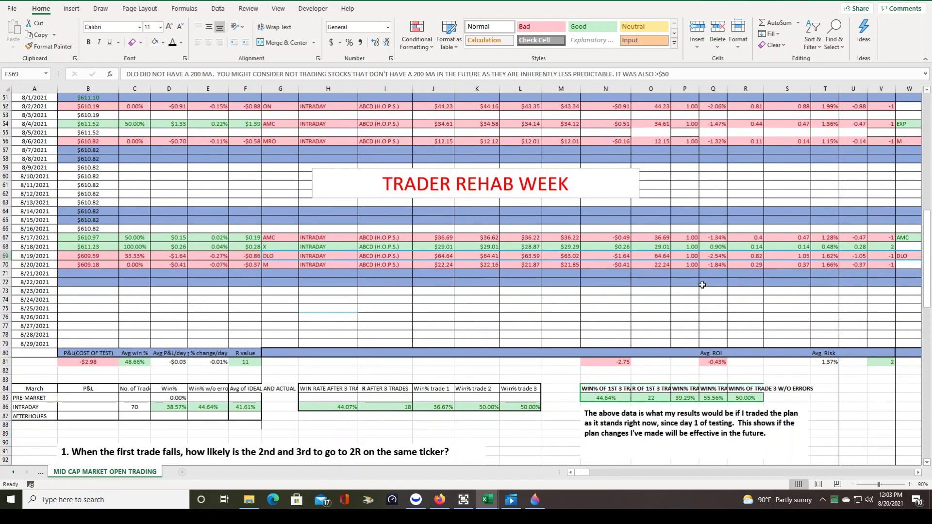